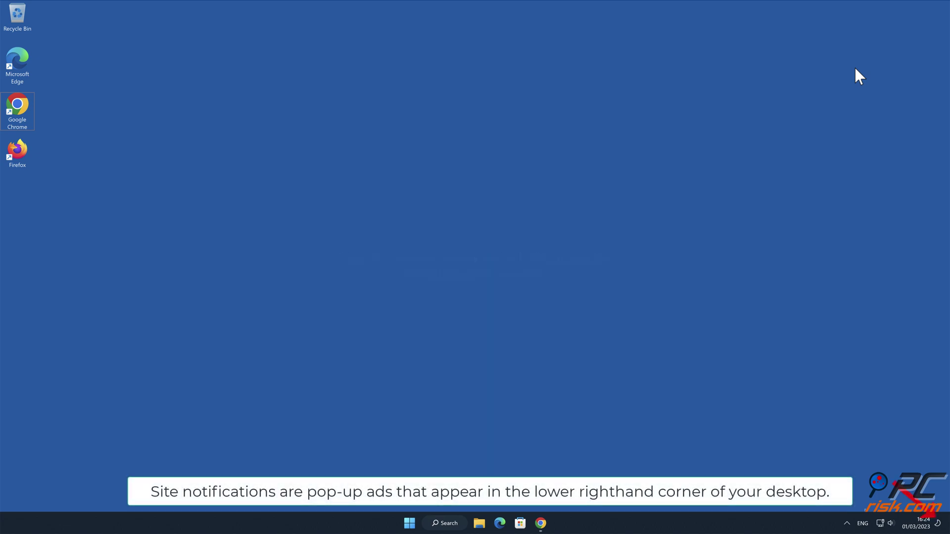
Bring up Chrome on the lepigthree.xyz page and allow its notification request.
left_click(541, 523)
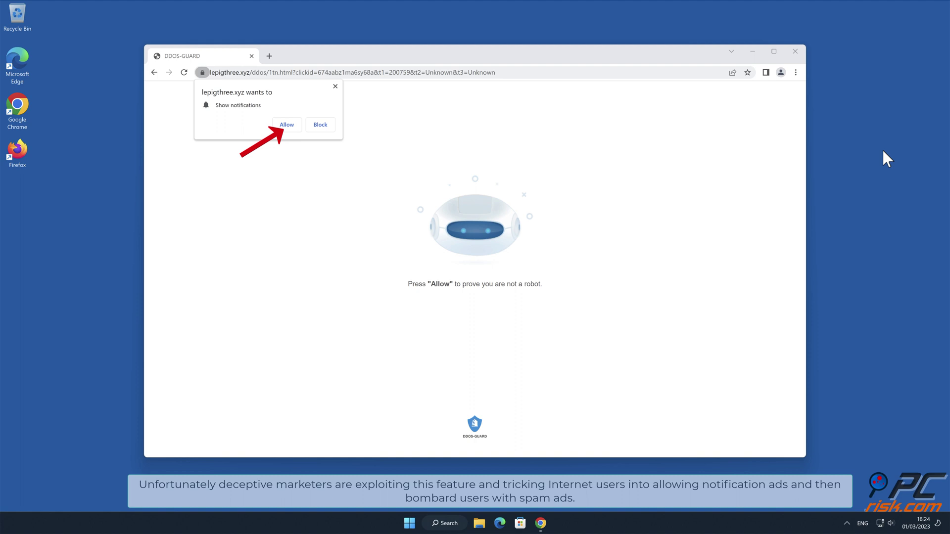
left_click(296, 127)
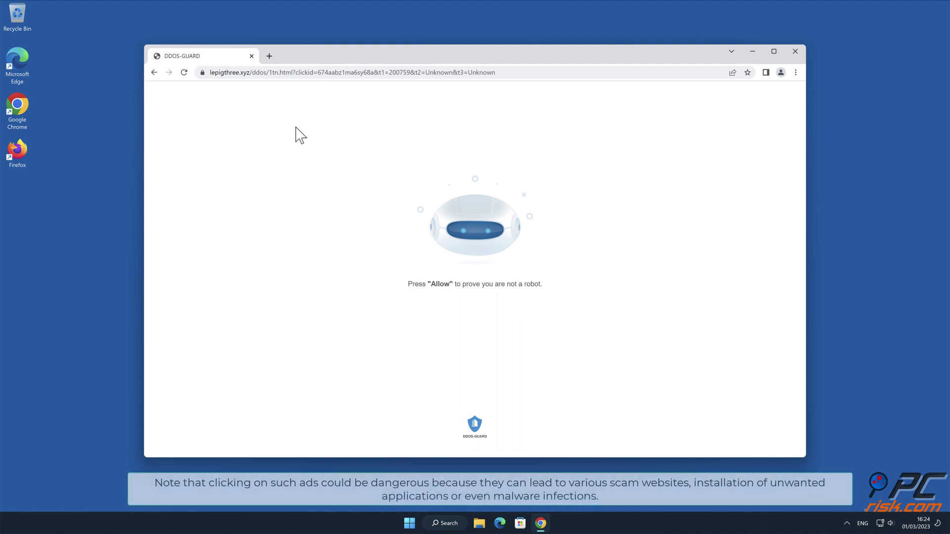
Close the Chrome window showing the lepigthree.xyz page.
left_click(795, 51)
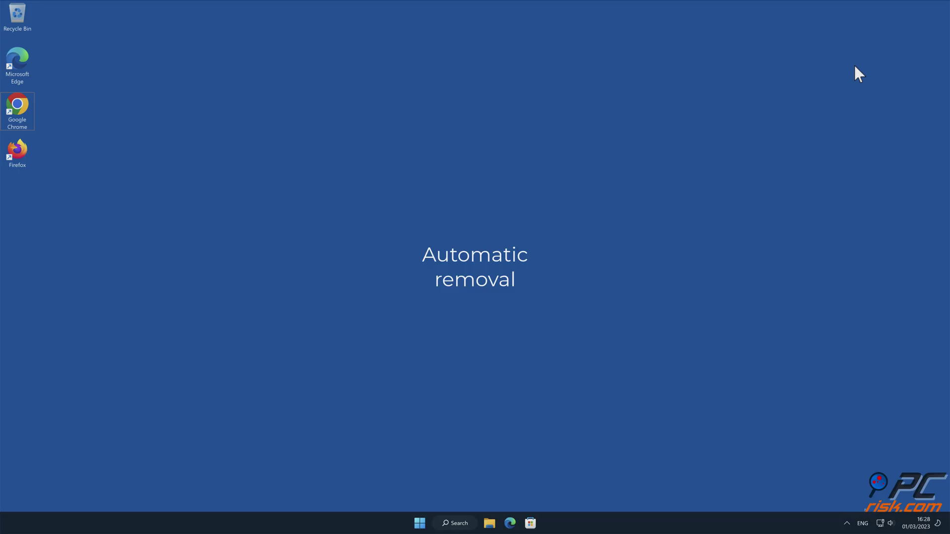
double_click(20, 105)
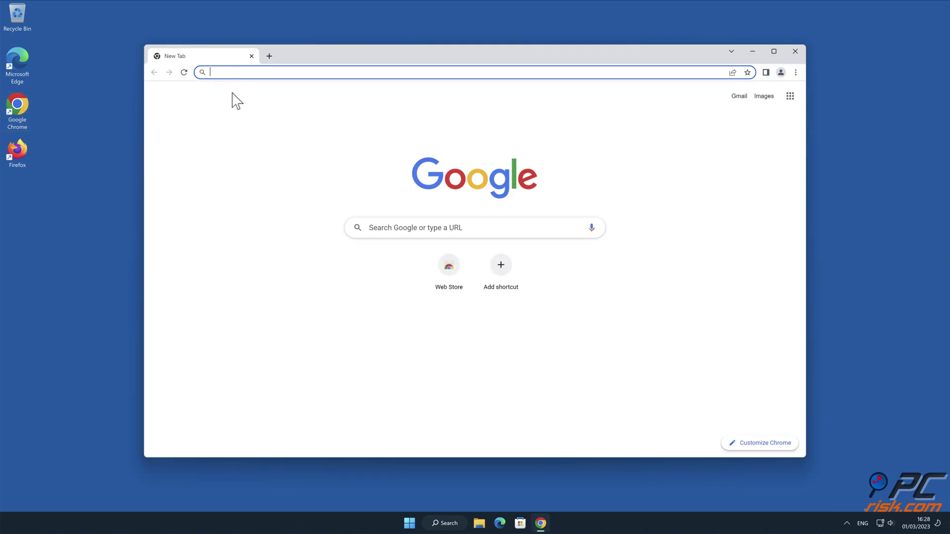
type("www.combocl")
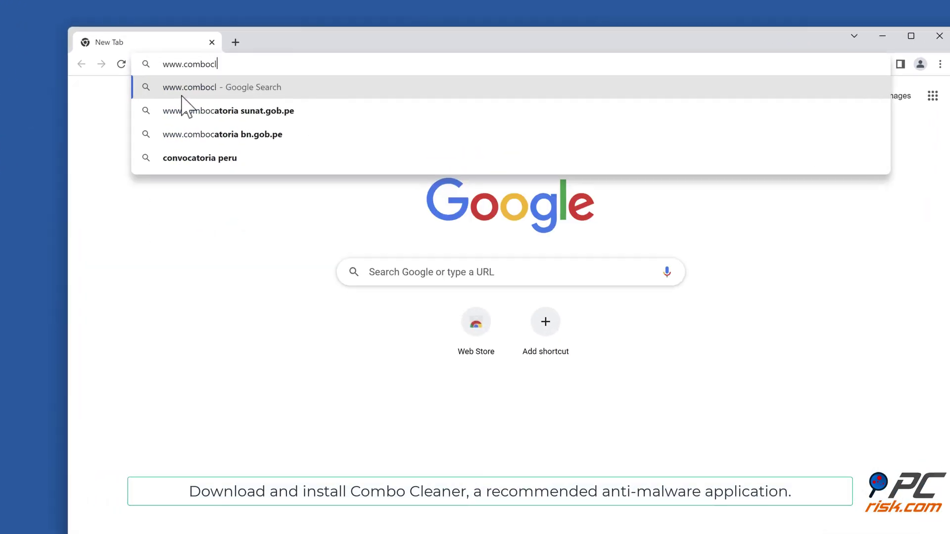
type("eaner.co")
key("Return")
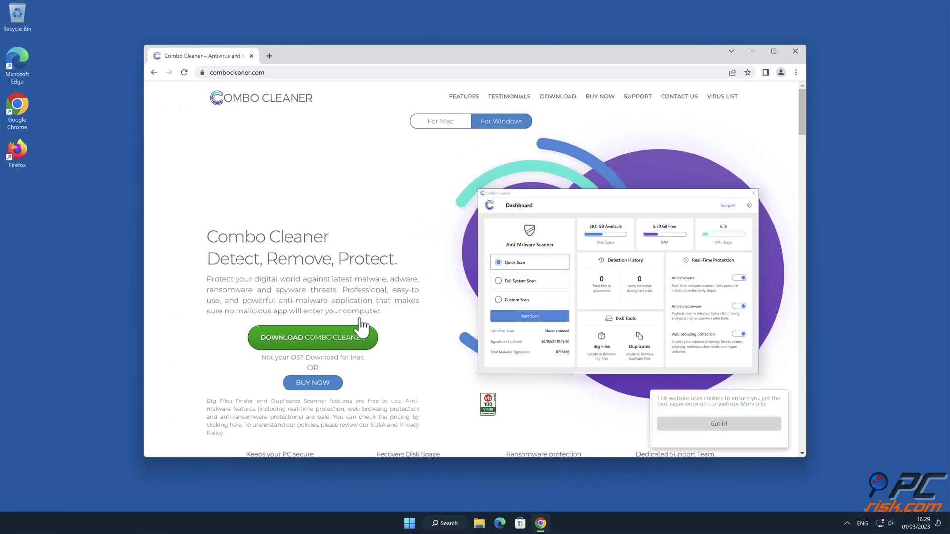
left_click(363, 329)
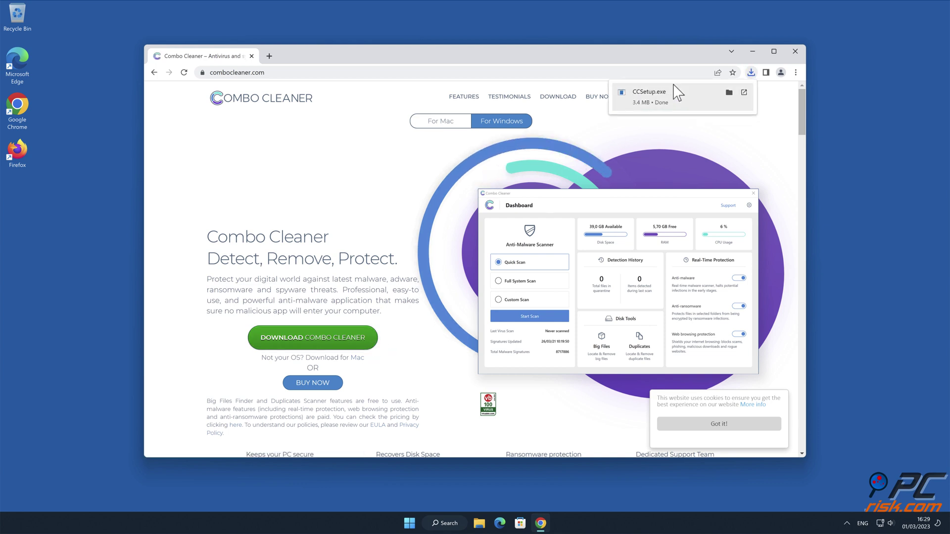
Run CCSetup.exe, approve the UAC prompt, finish installing Combo Cleaner, and close Chrome.
left_click(677, 93)
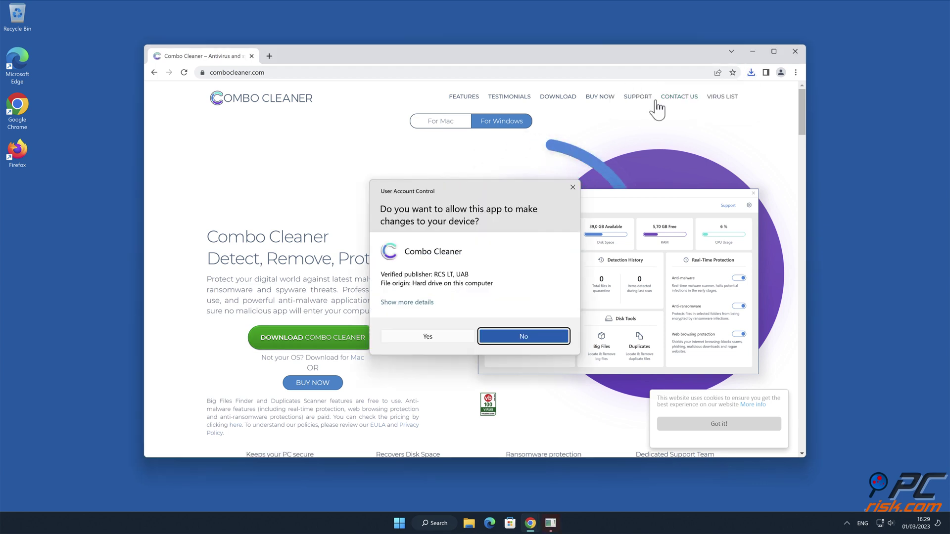
left_click(439, 340)
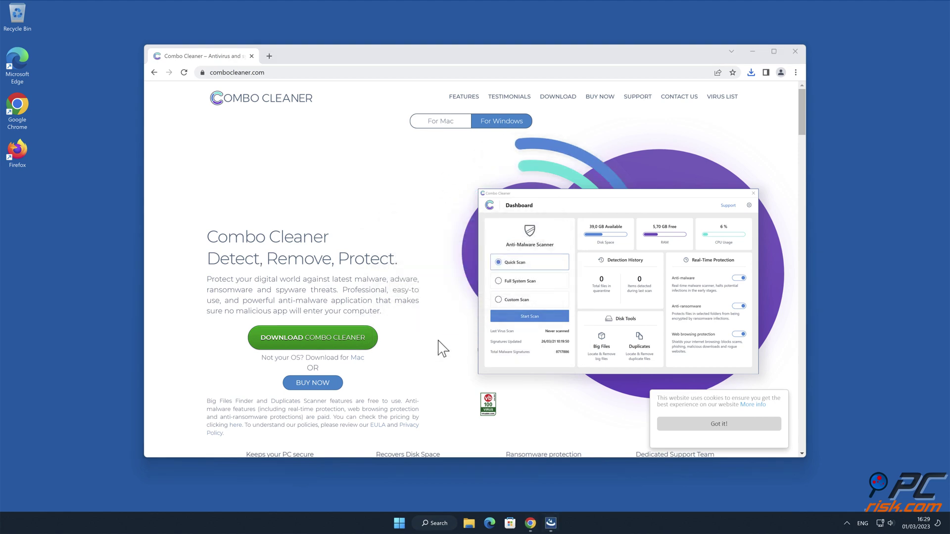
left_click(529, 372)
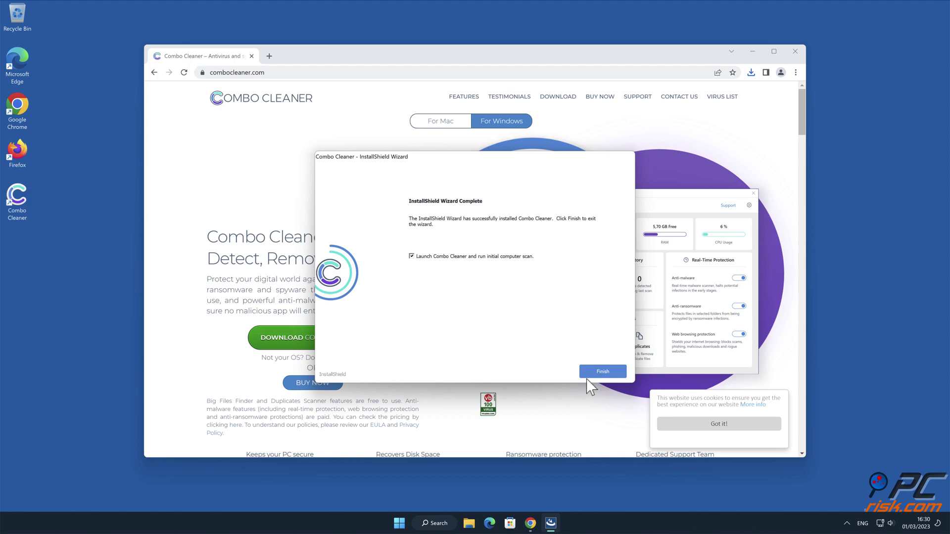
left_click(607, 370)
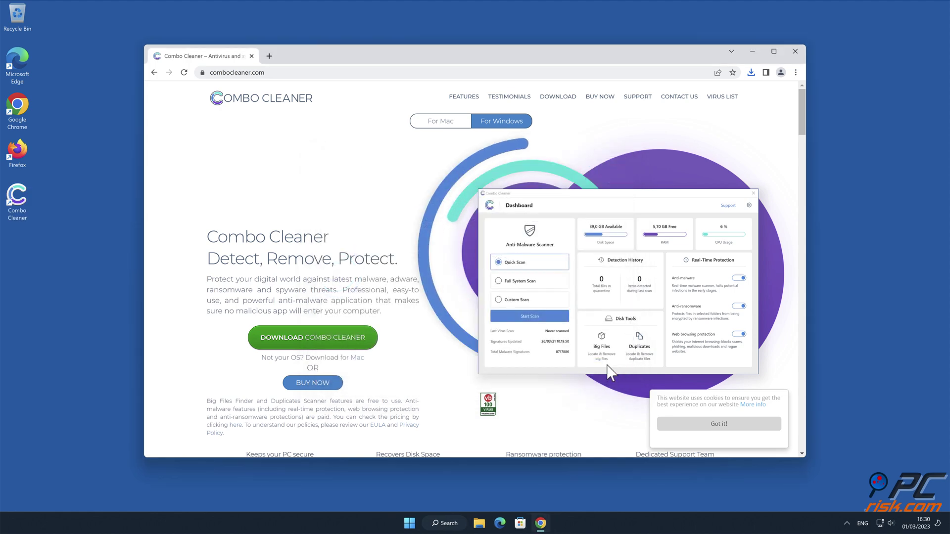
left_click(794, 52)
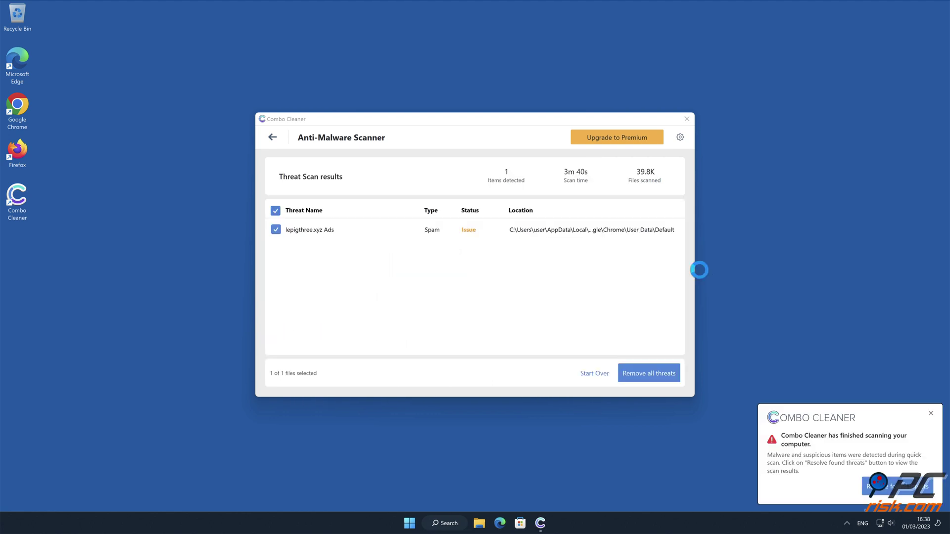
Activate Combo Cleaner's licence with a key and move the lepigthree.xyz Ads threat to quarantine.
left_click(649, 373)
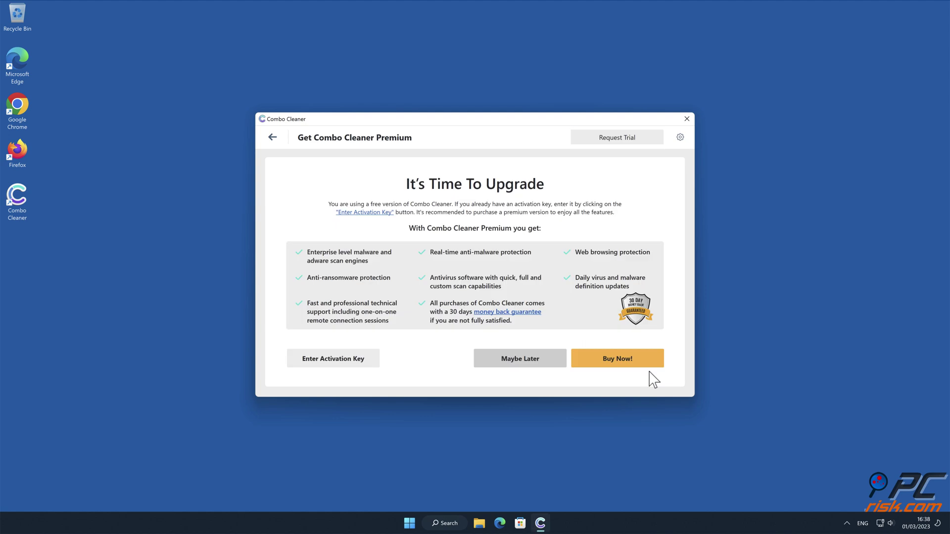
left_click(354, 360)
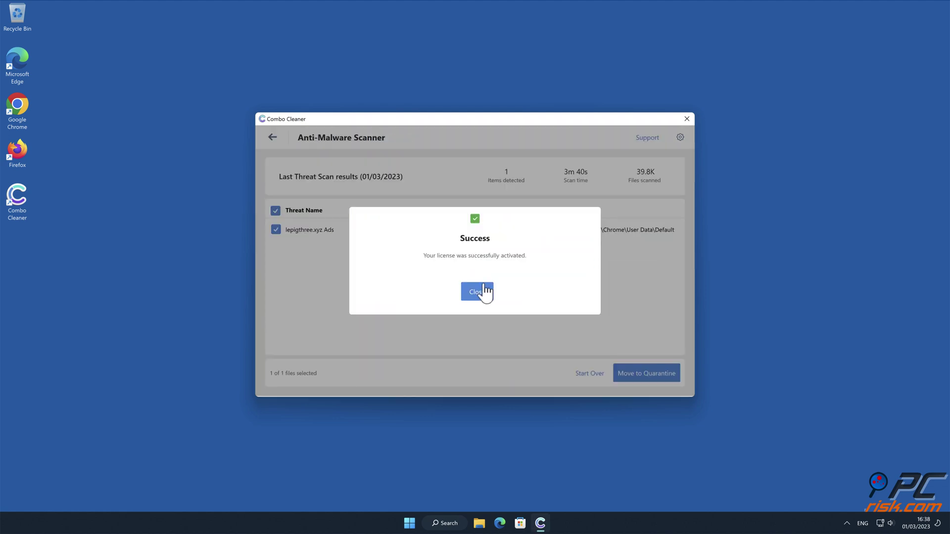
left_click(484, 293)
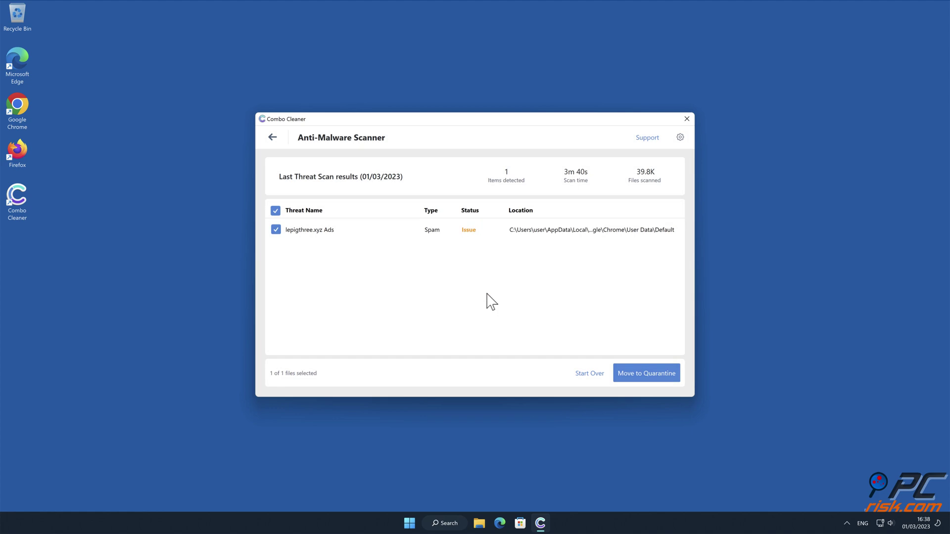
left_click(669, 372)
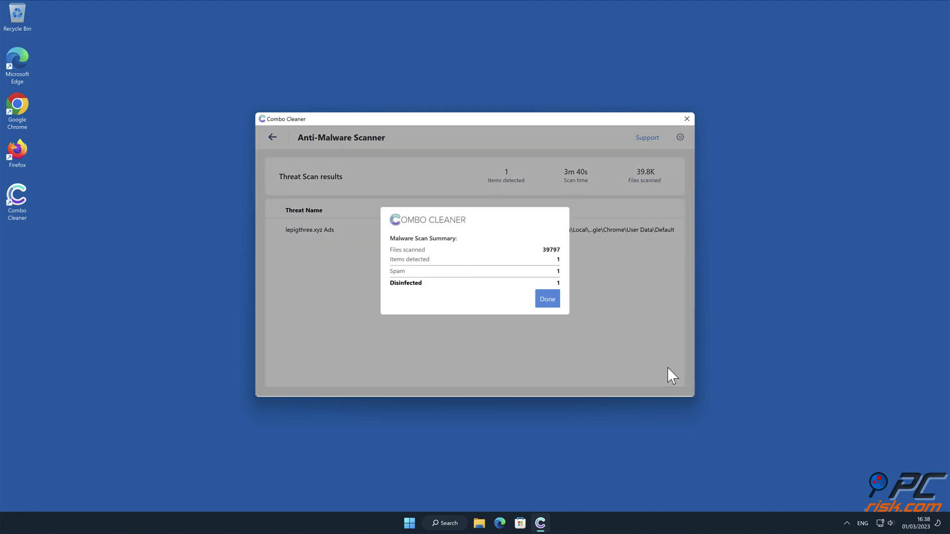
left_click(547, 300)
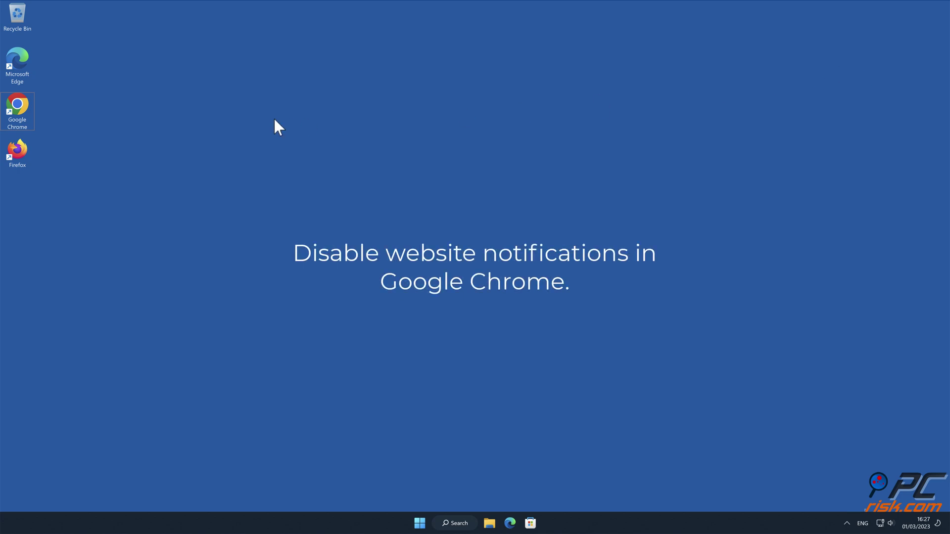
Launch Chrome from the desktop shortcut and open its three-dot main menu.
double_click(19, 101)
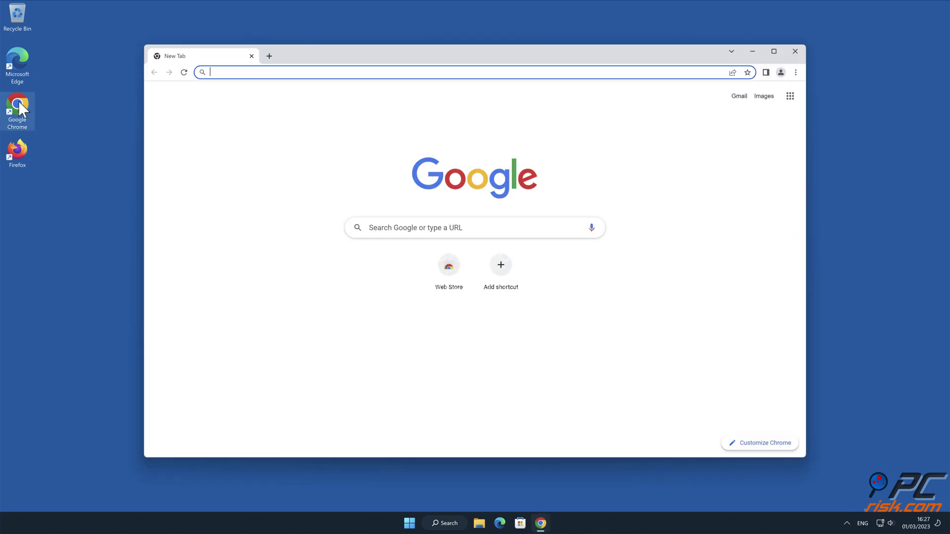
left_click(869, 140)
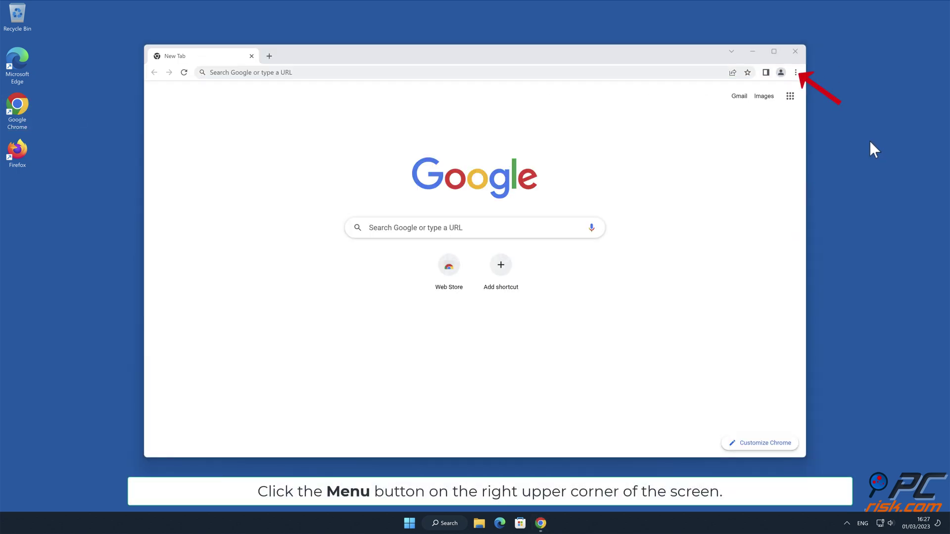
left_click(796, 72)
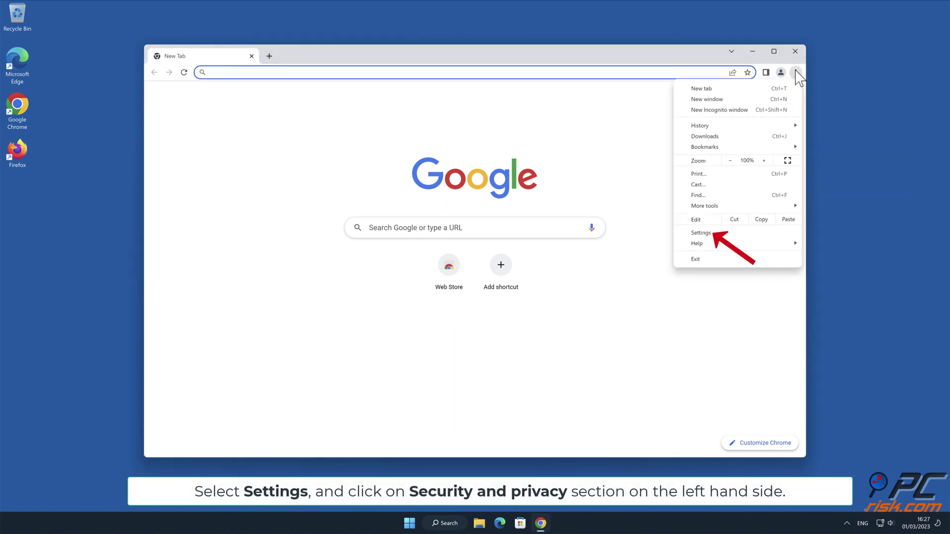
Go to Chrome Settings > Privacy and security > Site settings > Notifications.
left_click(719, 233)
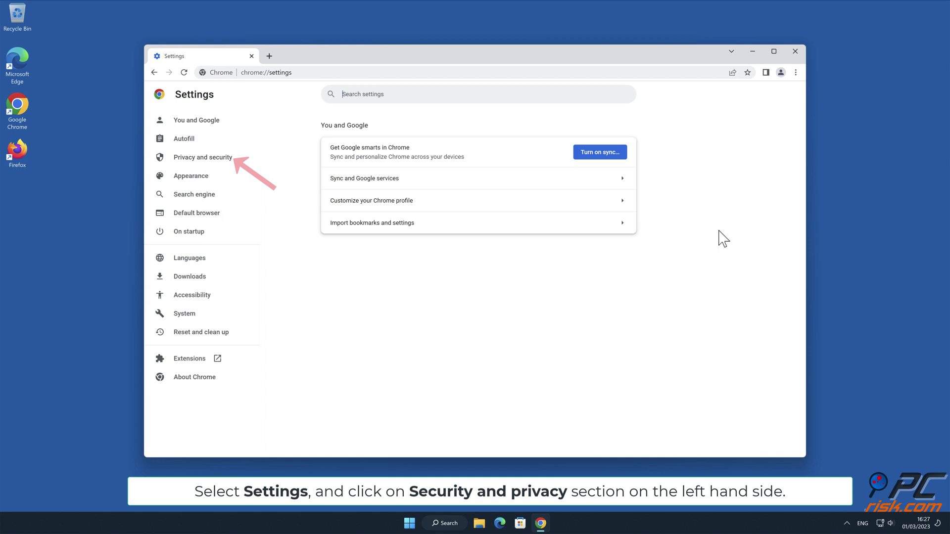
left_click(240, 158)
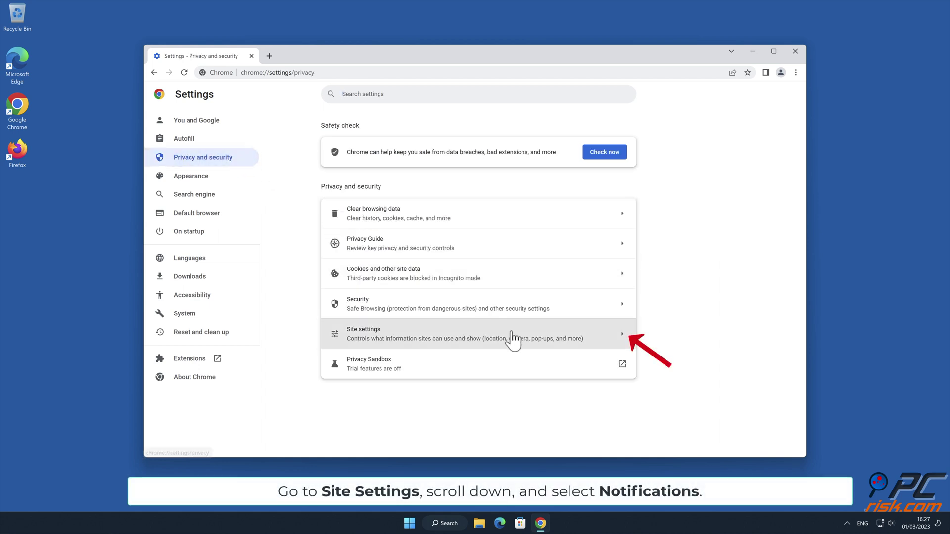
left_click(624, 336)
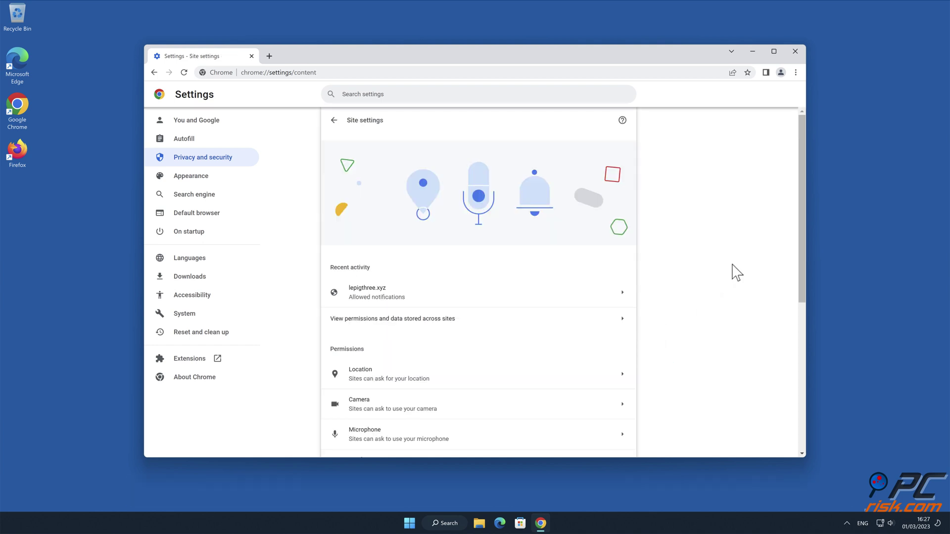
left_click_drag(803, 227, 802, 348)
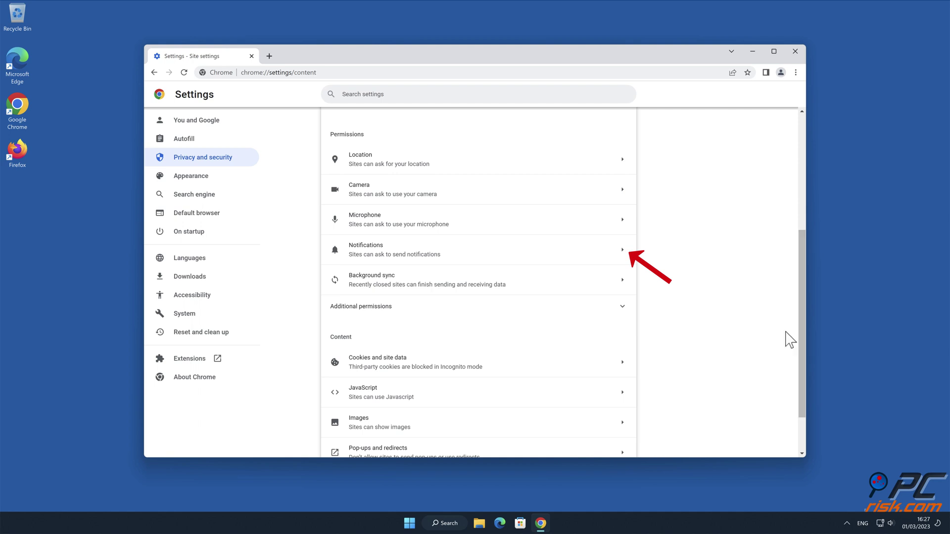
left_click(622, 250)
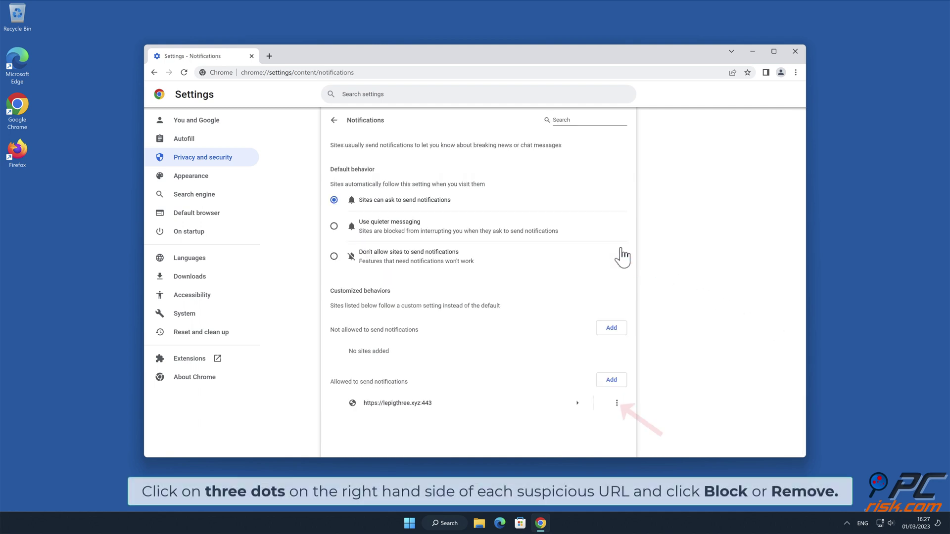
Remove lepigthree.xyz from the sites allowed to send notifications and close Chrome.
left_click(616, 403)
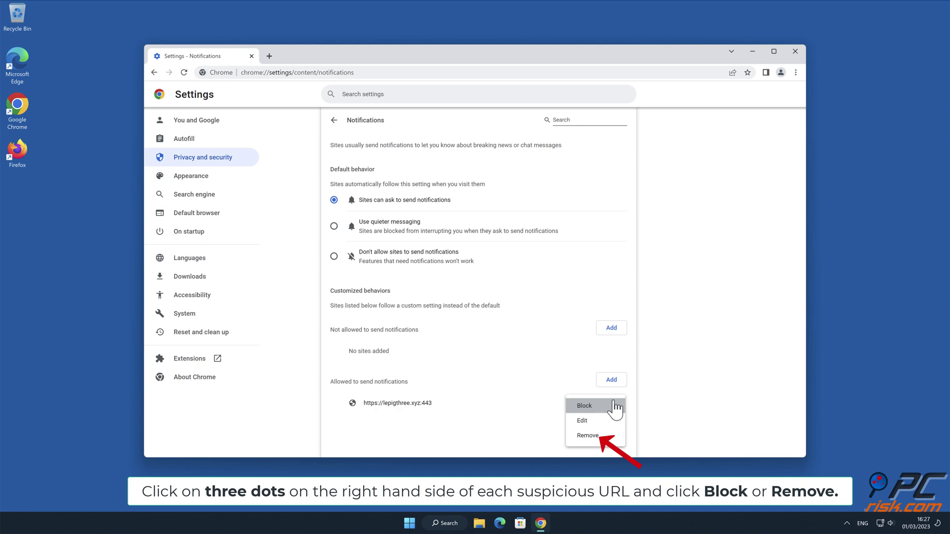
left_click(610, 436)
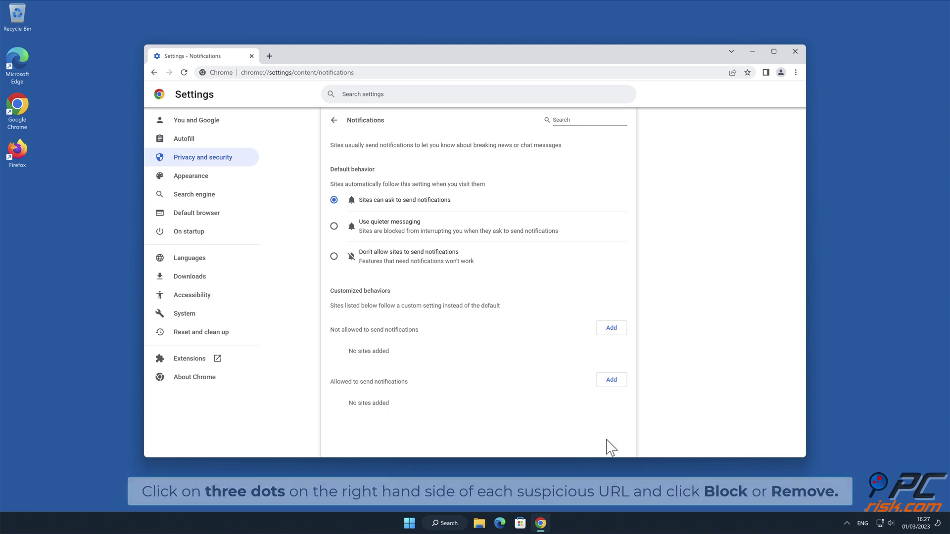
left_click(795, 51)
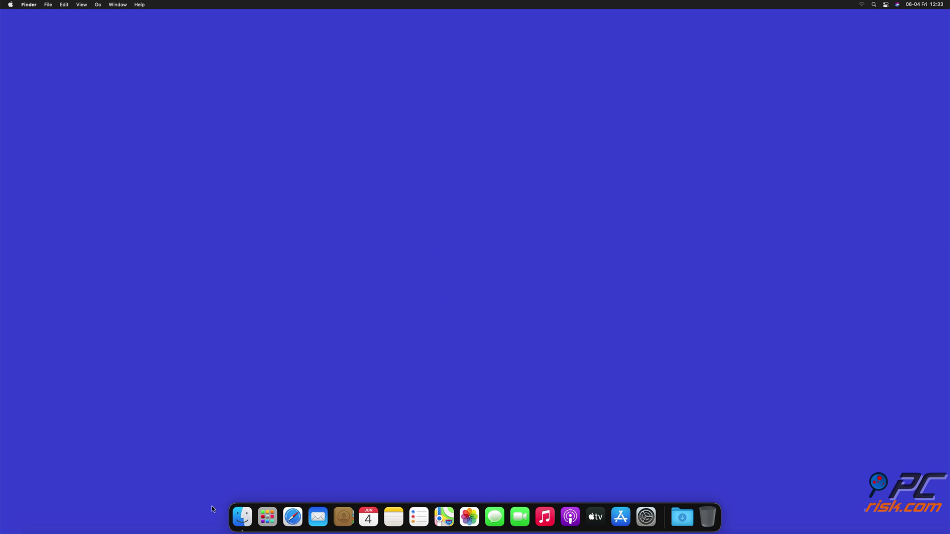
Launch Safari from the Dock and open Safari > Preferences.
left_click(288, 521)
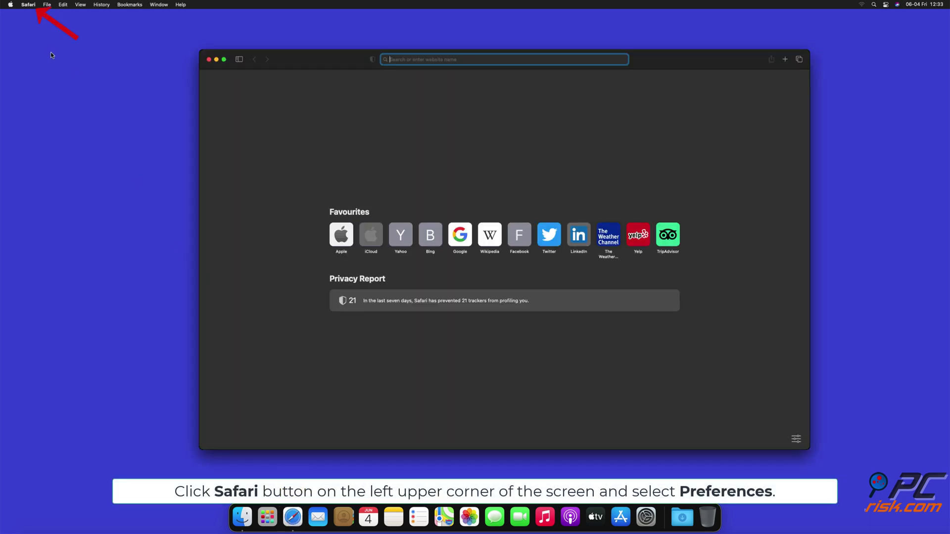
left_click(28, 5)
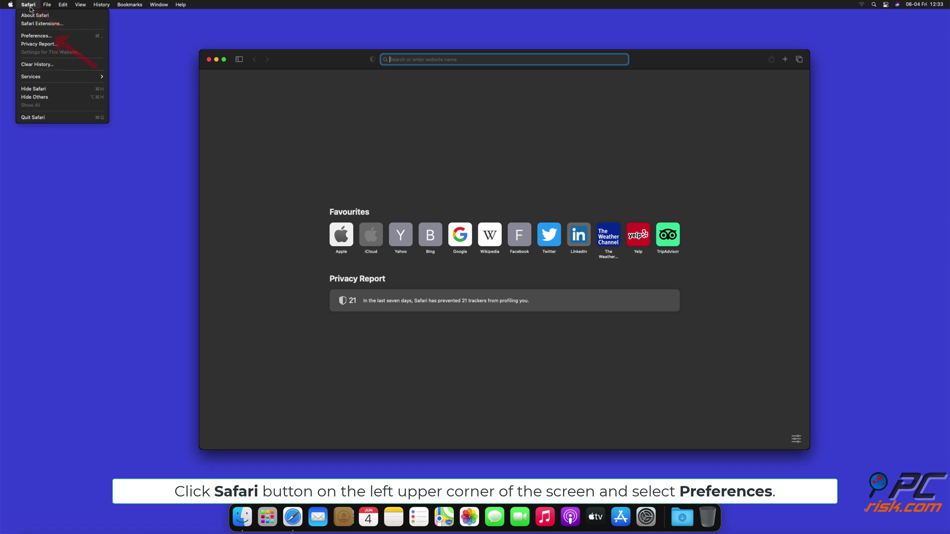
left_click(35, 36)
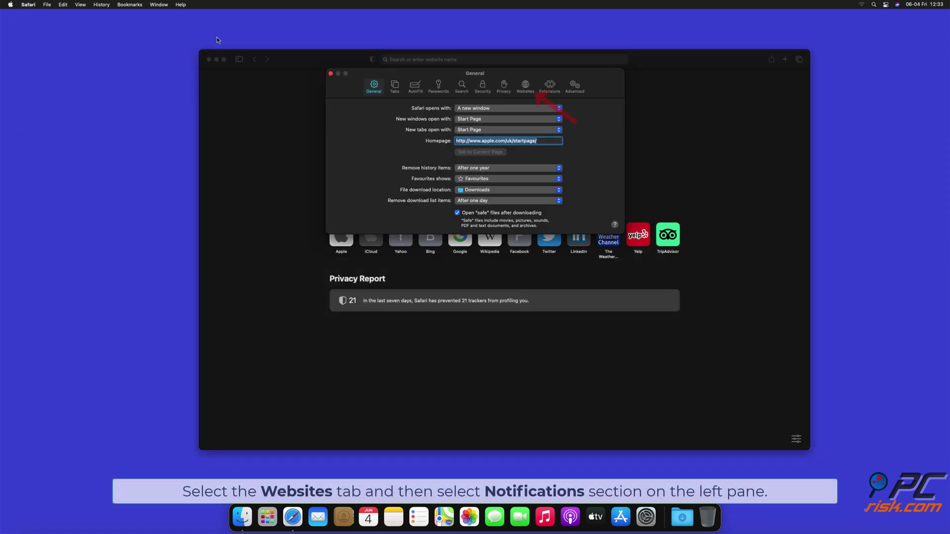
In Websites > Notifications, set findmedia.biz to Deny and open thehugefeed.com's permission choices.
left_click(523, 87)
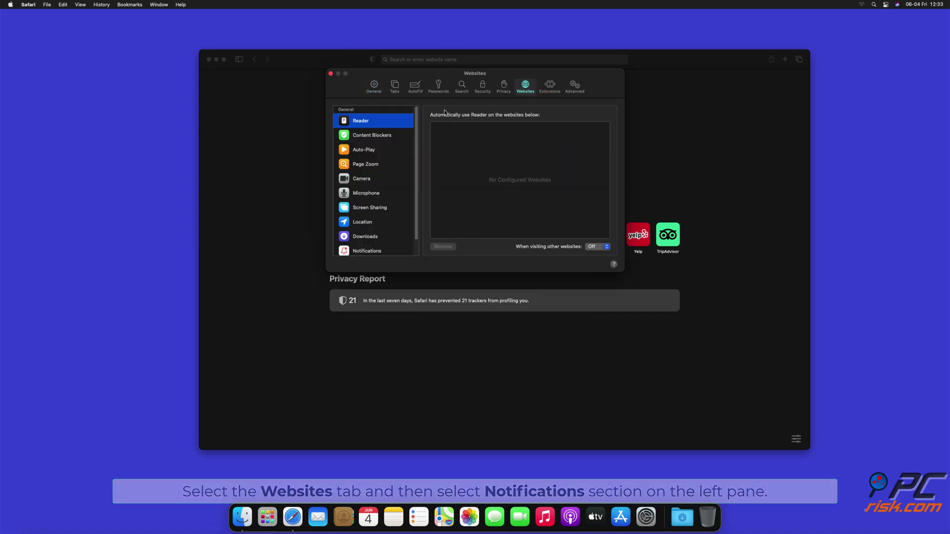
scroll(417, 126, "down", 1)
scroll(417, 125, "down", 2)
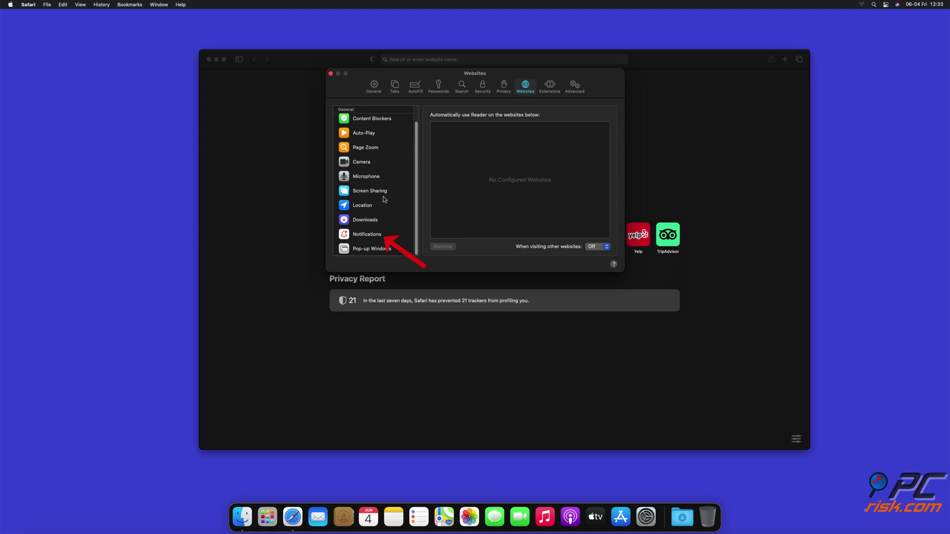
left_click(366, 235)
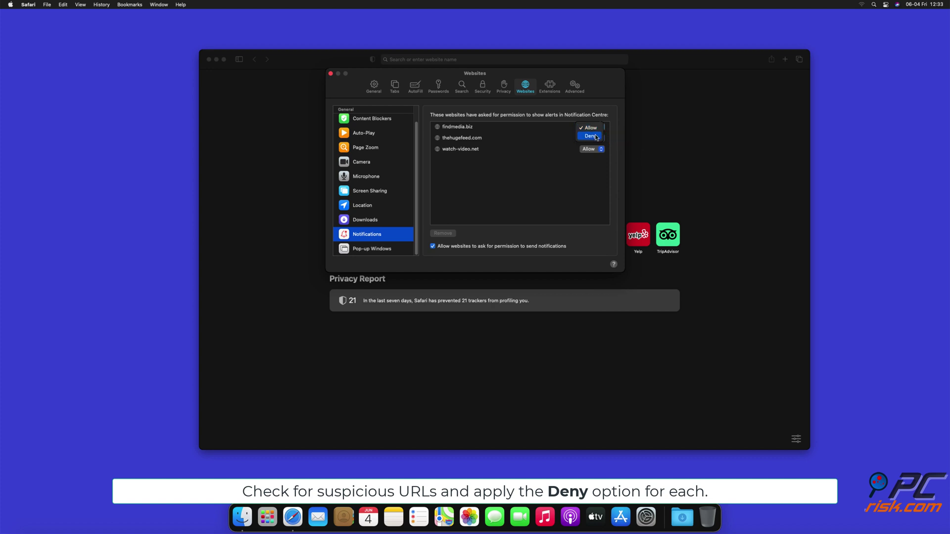
left_click(596, 137)
left_click(597, 138)
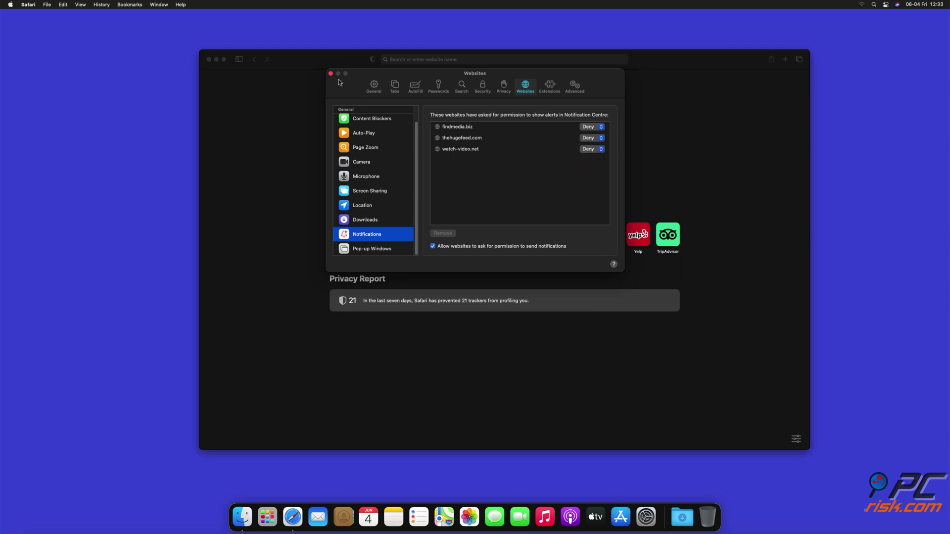
Close Safari, launch Edge from the desktop, and open Settings from its three-dot menu.
left_click(209, 60)
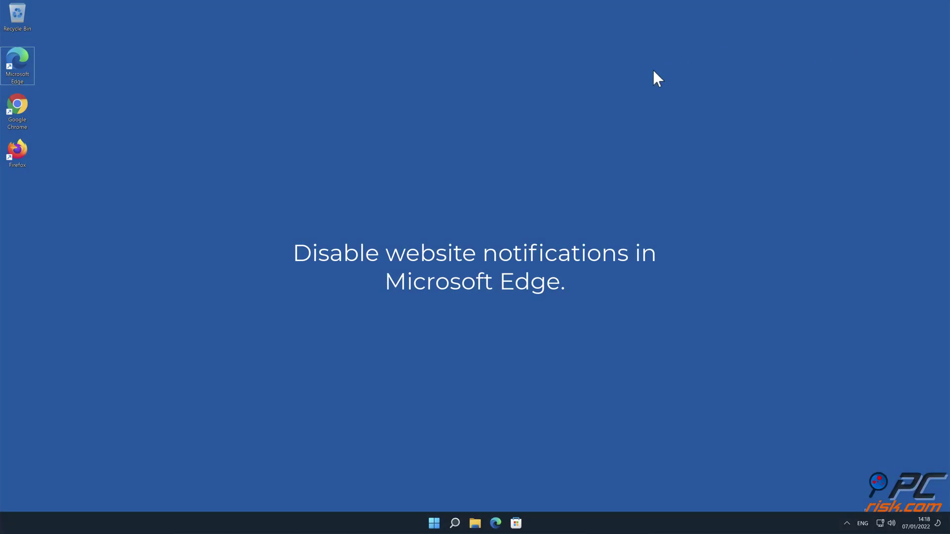
double_click(23, 66)
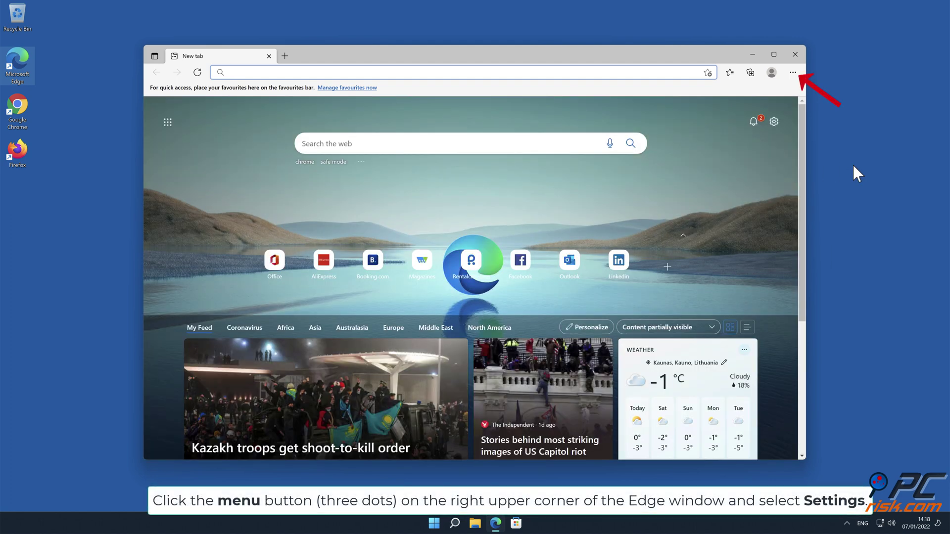
left_click(794, 73)
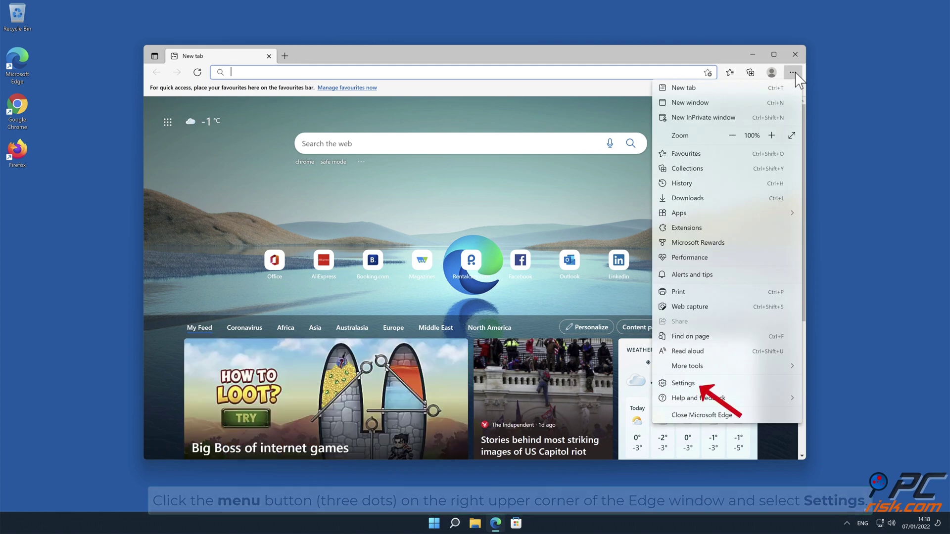
left_click(708, 384)
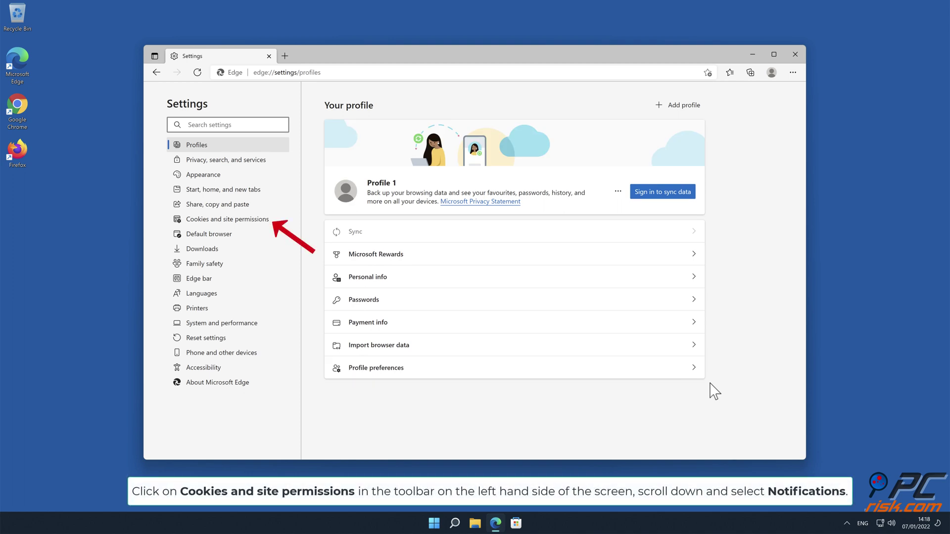
Go to Cookies and site permissions and open the Notifications permission settings.
left_click(262, 221)
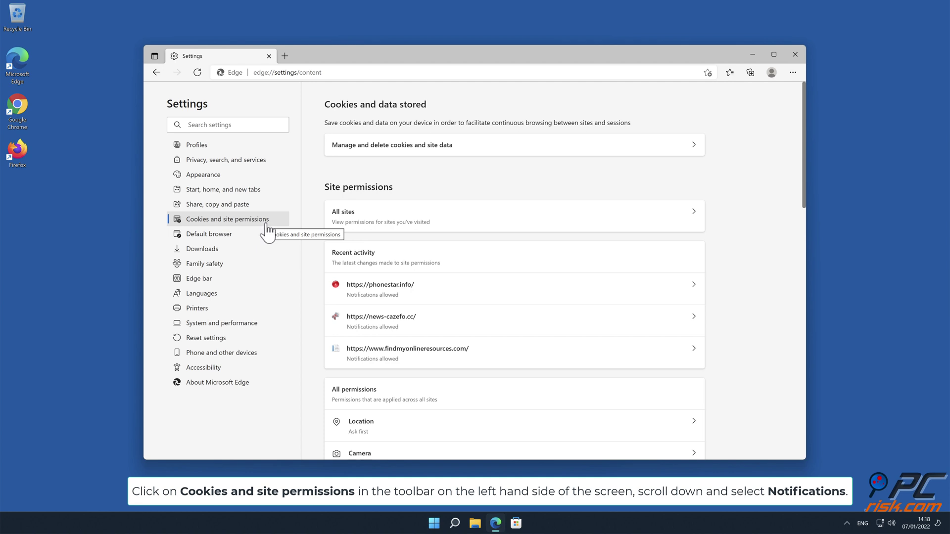
left_click_drag(803, 159, 806, 245)
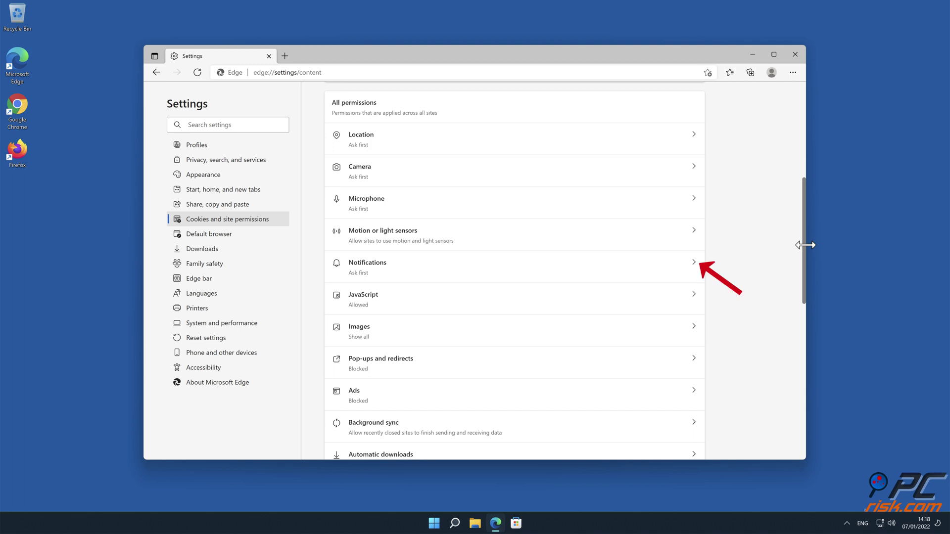
left_click(693, 270)
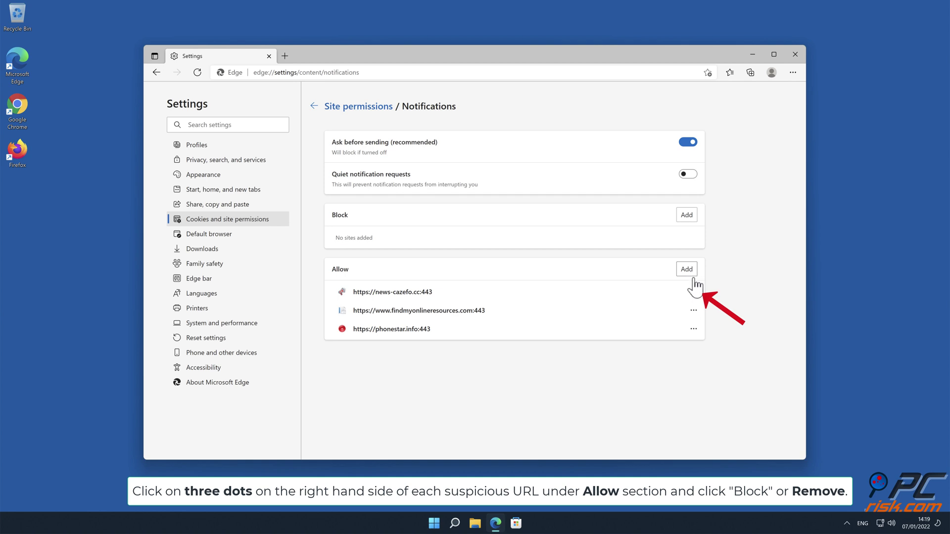
Remove news-cazefo.cc, findmyonlineresources.com and phonestar.info from the allowed notification sites.
left_click(693, 292)
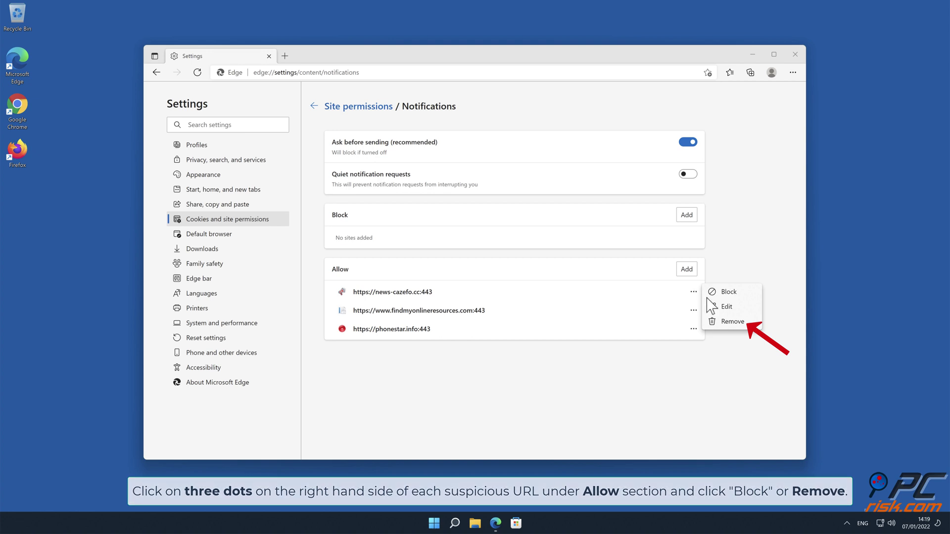
left_click(733, 323)
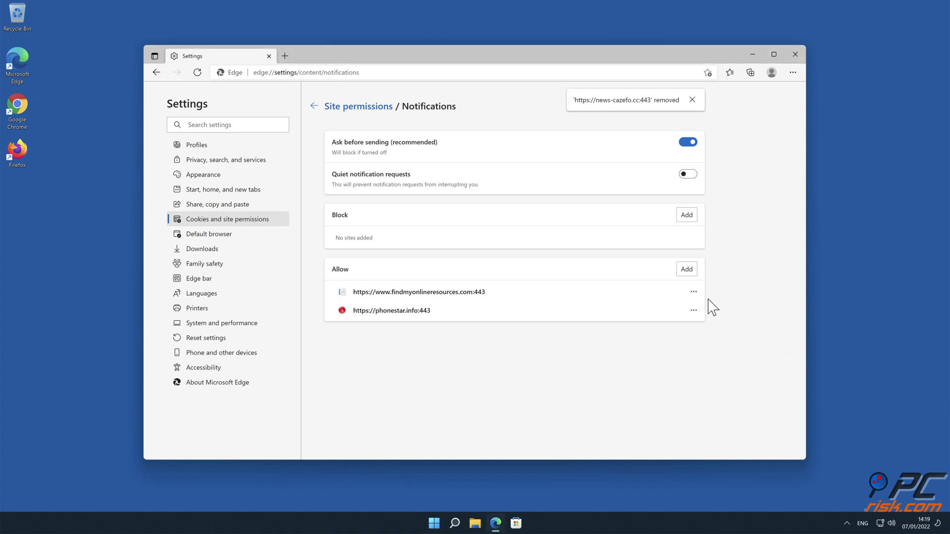
left_click(695, 294)
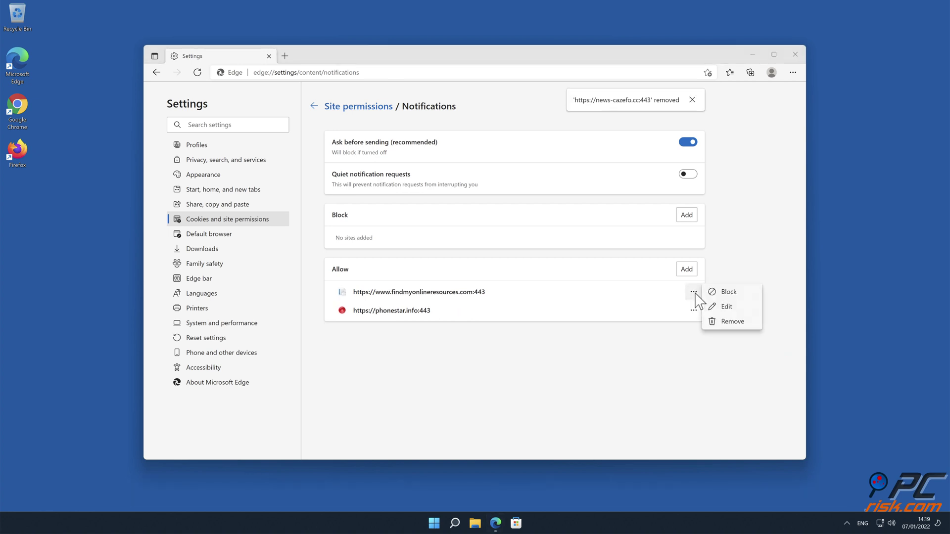
left_click(733, 325)
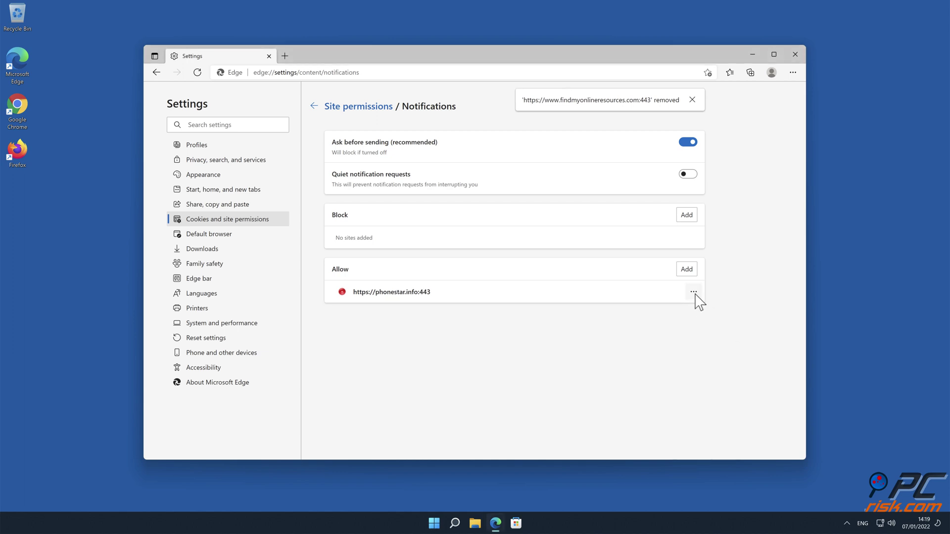
left_click(694, 293)
left_click(729, 323)
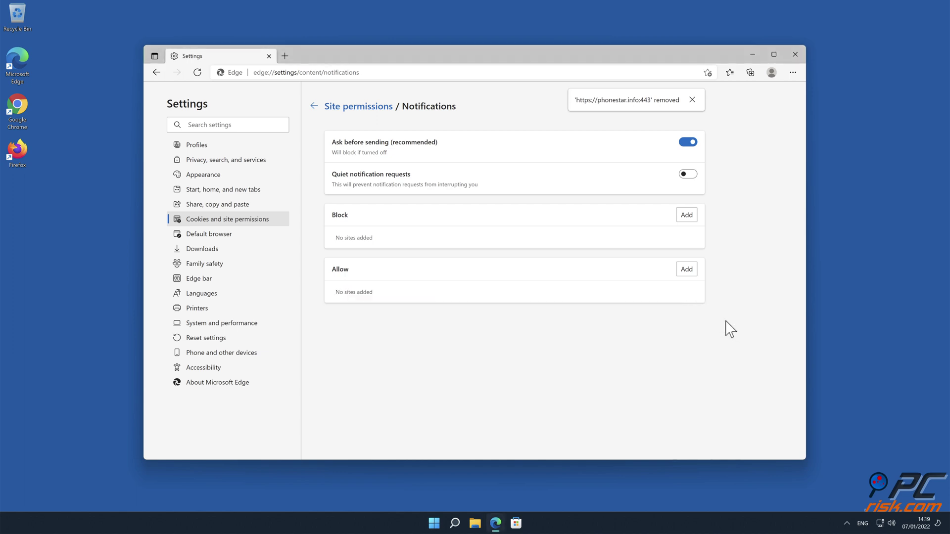
Close Edge, launch Firefox from the desktop and open its Settings (about:preferences) from the main menu.
left_click(796, 55)
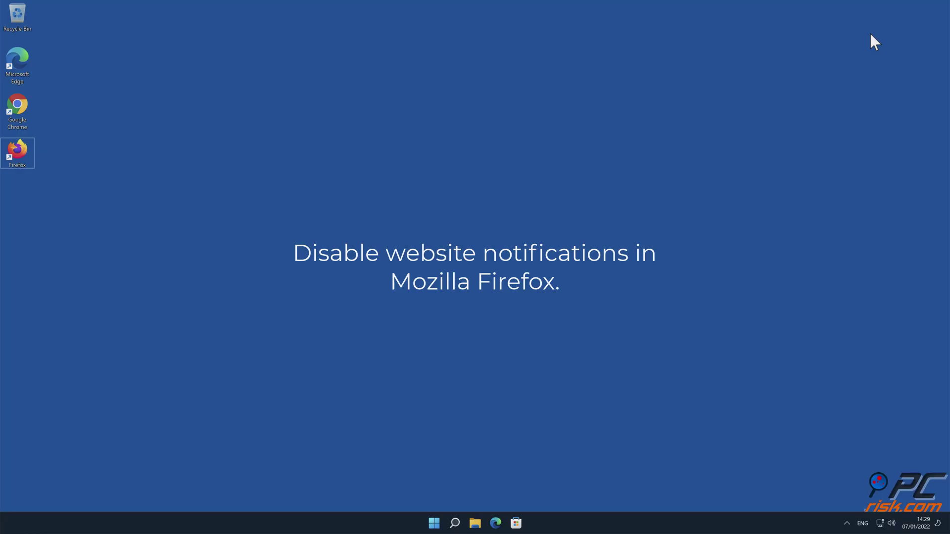
double_click(15, 151)
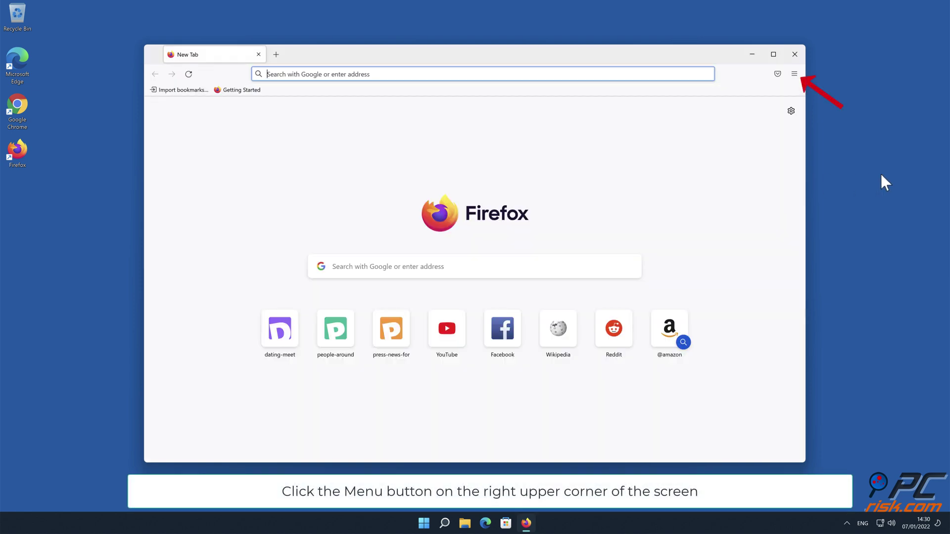
left_click(794, 74)
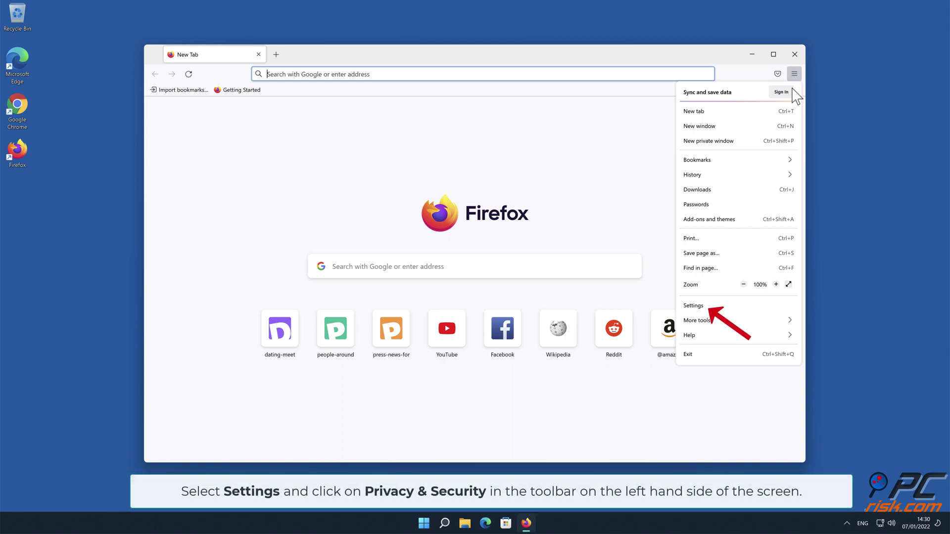
left_click(747, 309)
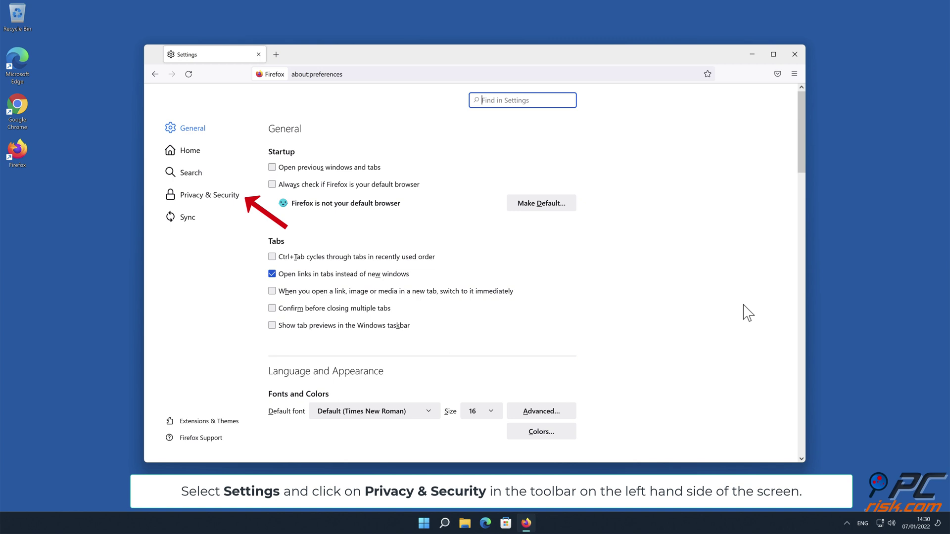
In Privacy & Security, open the Notifications permission settings listing the three allowed sites.
left_click(222, 195)
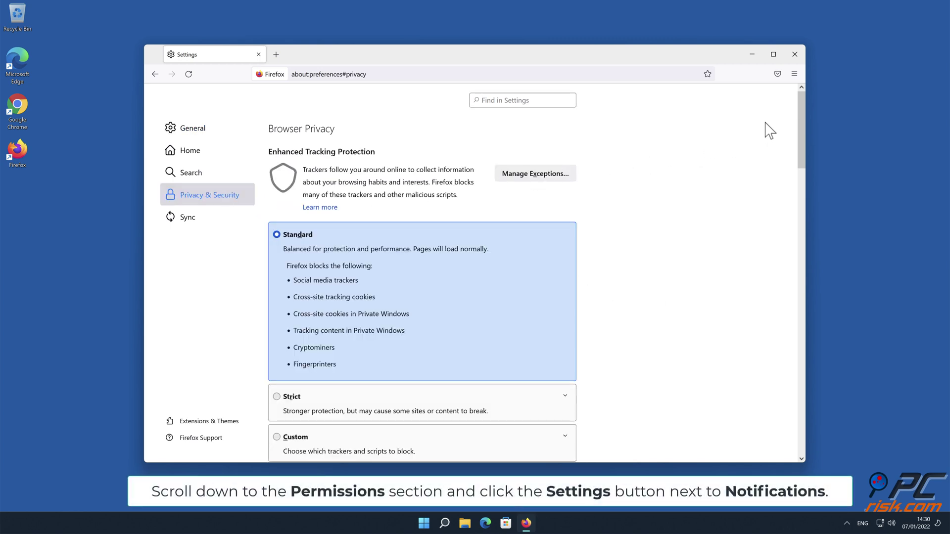
left_click_drag(803, 128, 801, 304)
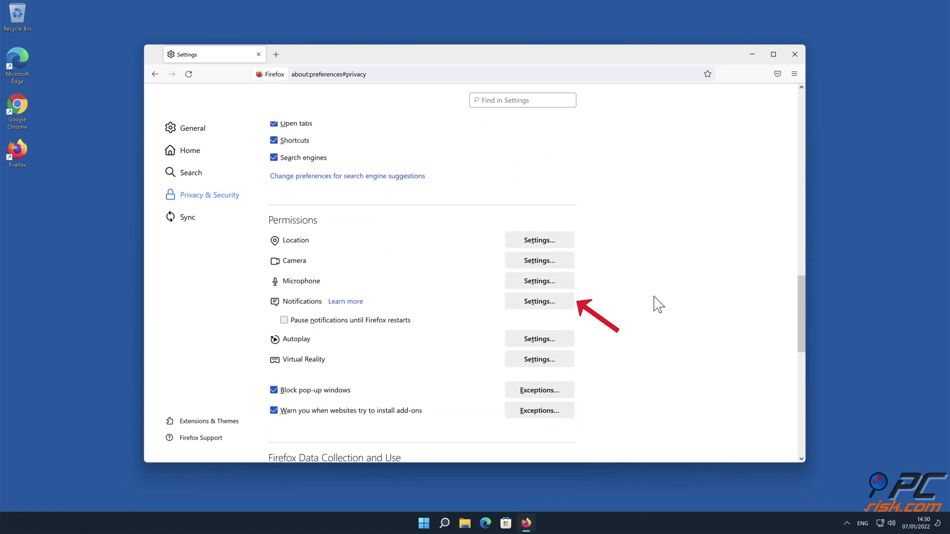
left_click(564, 305)
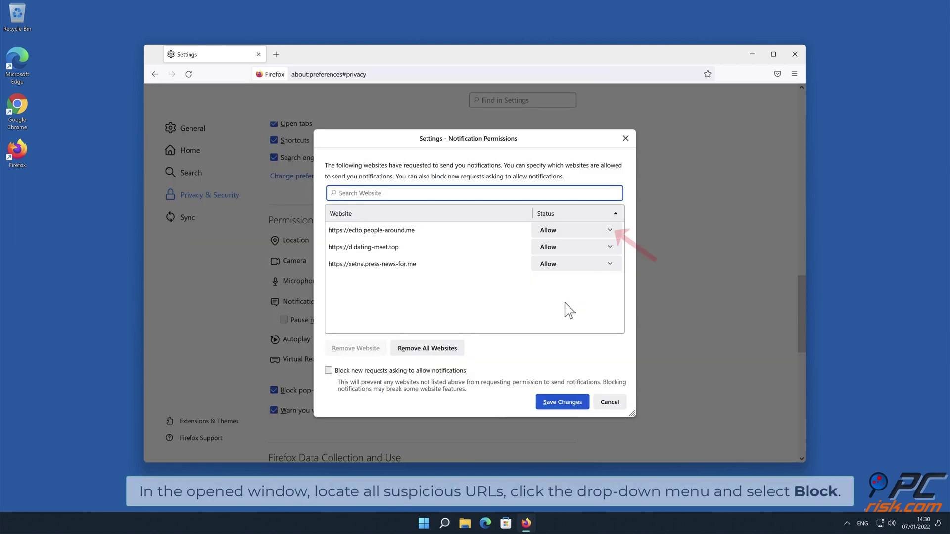